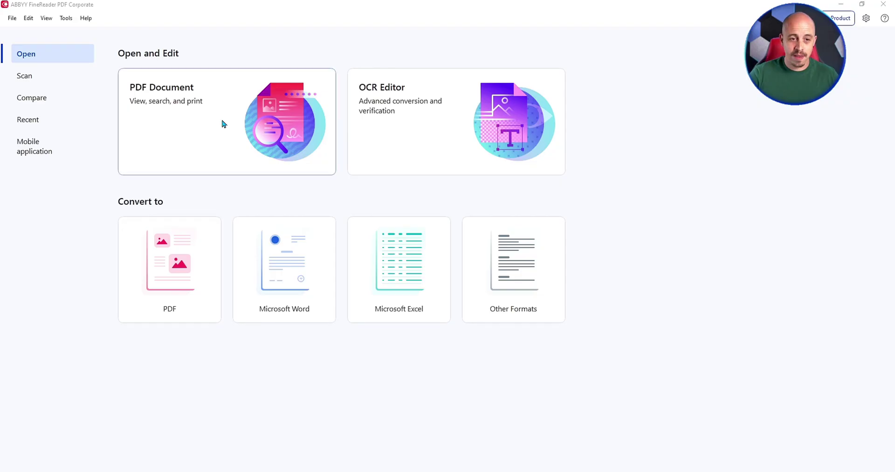
# - Open the agenda PDF and show its two pages as Organize Pages thumbnails
pyautogui.click(239, 116)
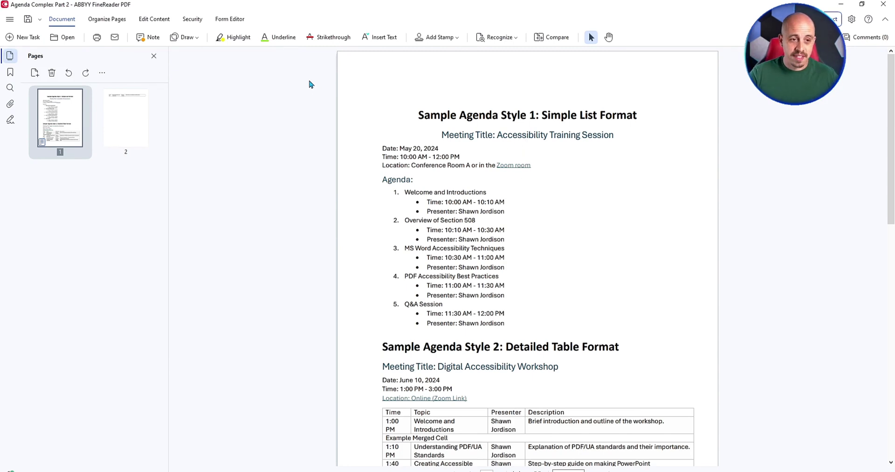
pyautogui.click(107, 19)
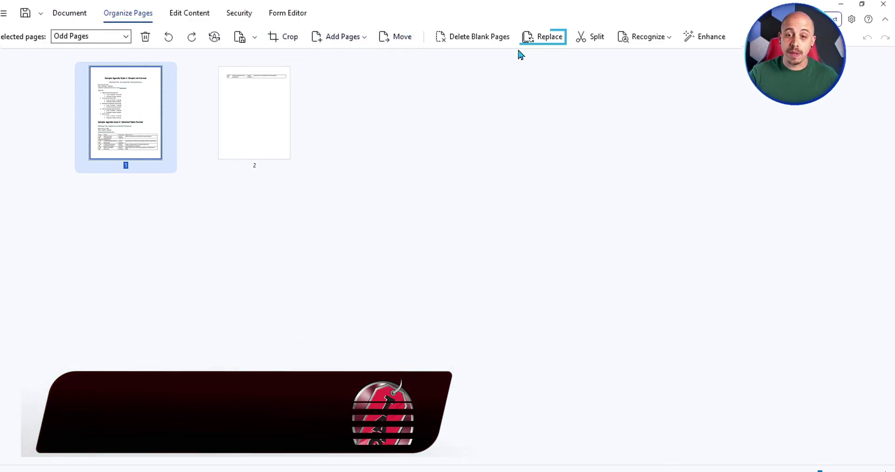
# - Highlight the agenda heading and Meeting Title line in green, then place a note beside them
pyautogui.click(233, 37)
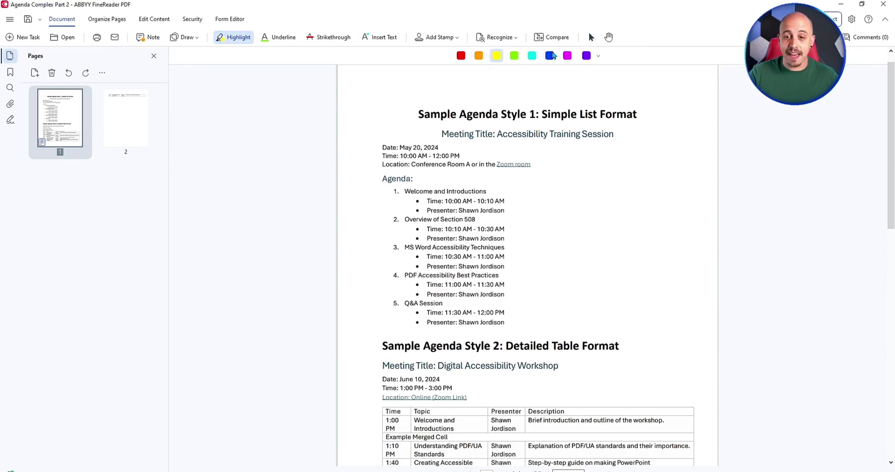
pyautogui.click(516, 55)
pyautogui.moveTo(420, 115)
pyautogui.mouseDown()
pyautogui.moveTo(639, 116)
pyautogui.moveTo(657, 129)
pyautogui.mouseUp()
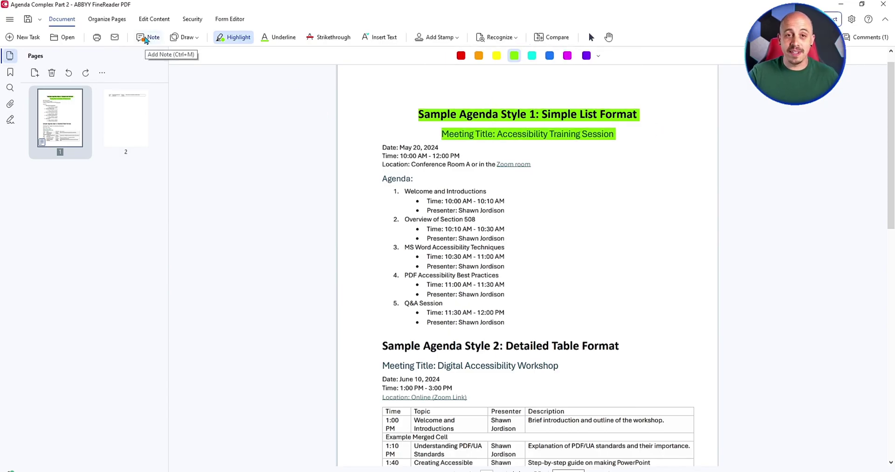
pyautogui.click(144, 39)
pyautogui.moveTo(652, 115); pyautogui.dragTo(774, 177)
pyautogui.write('Hellow worl')
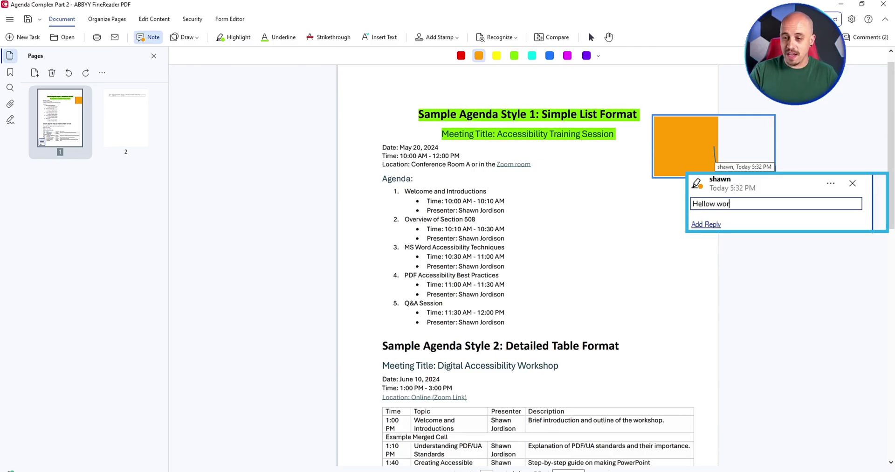
# - Finish the 'Hellow world!' note and reword the heading to 'Agenda for week 1:'; preview header presets
pyautogui.write('d!')
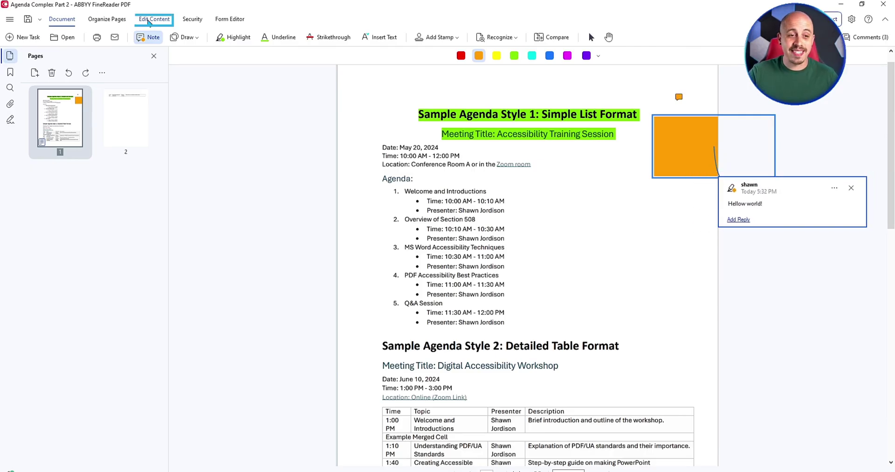
pyautogui.click(147, 20)
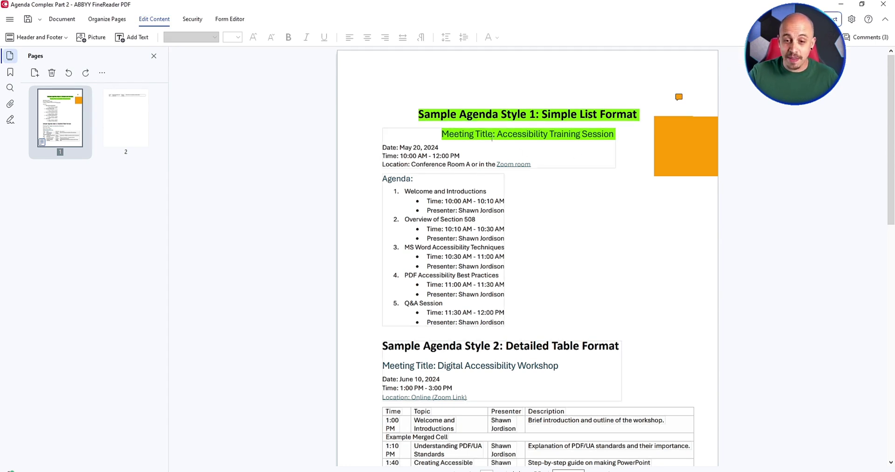
pyautogui.click(417, 194)
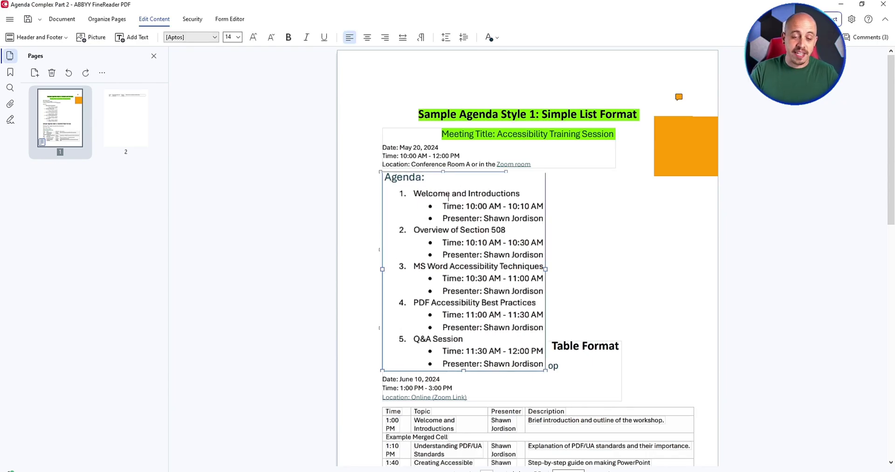
pyautogui.write('for week')
pyautogui.write('1')
pyautogui.click(319, 144)
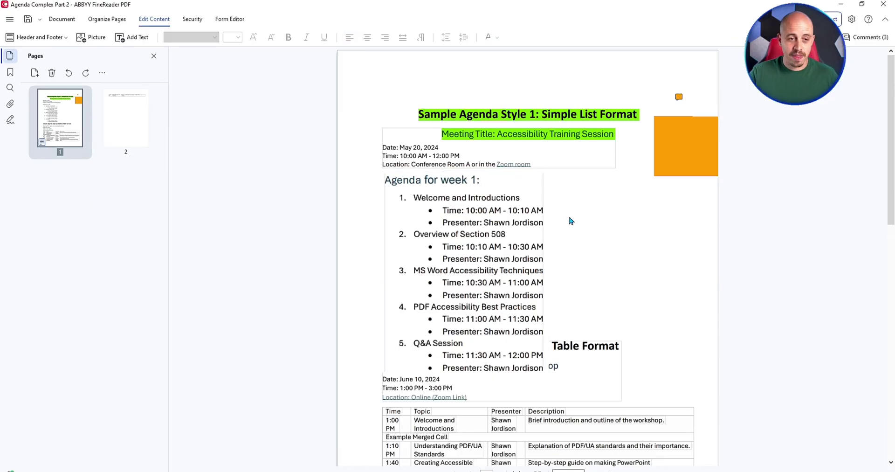
pyautogui.click(68, 36)
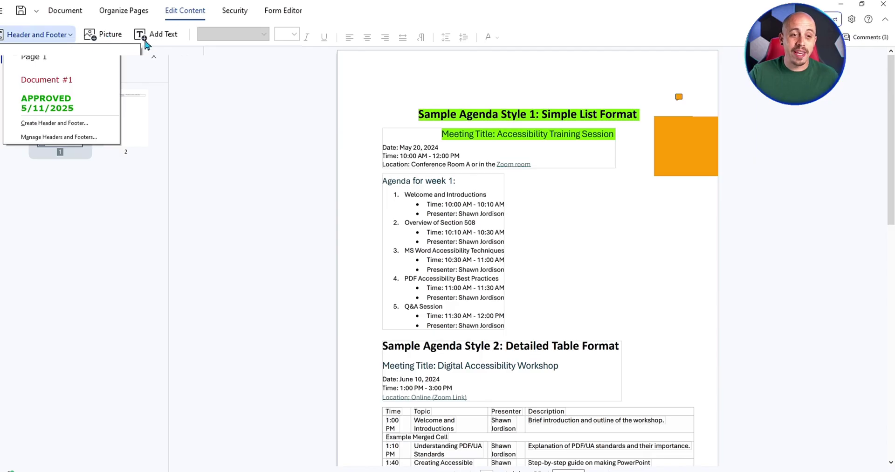
pyautogui.click(274, 99)
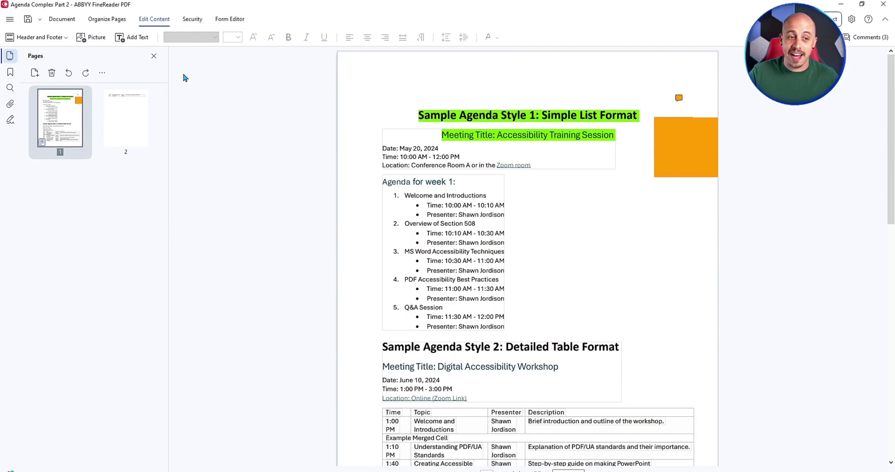
# - Switch to the Form Editor to show the agenda's form-field tools
pyautogui.click(230, 19)
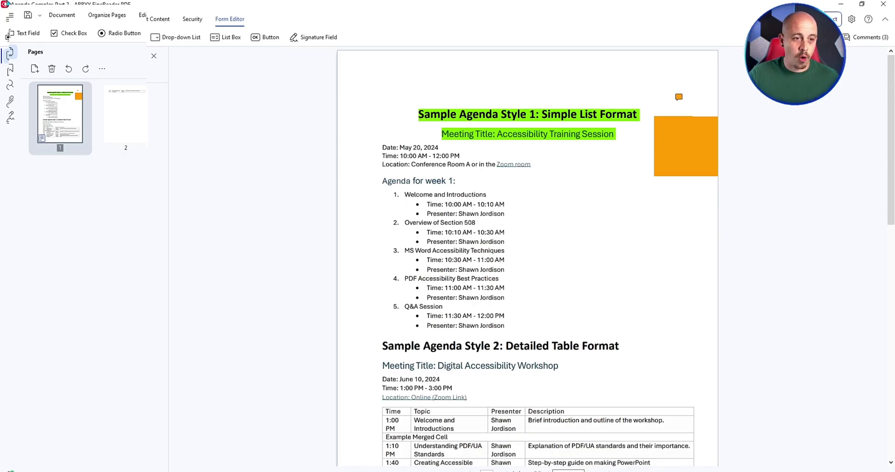
# - Open Agenda Accessible Part2.pdf in a new OCR Editor project from the start screen
pyautogui.click(9, 19)
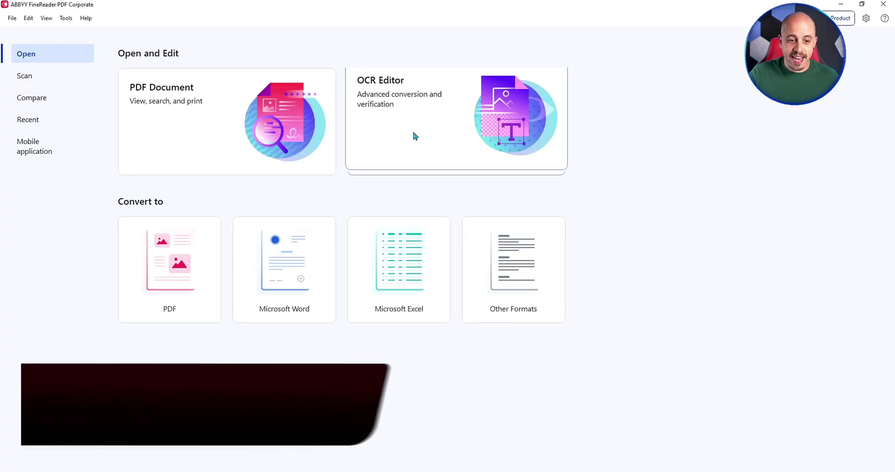
pyautogui.click(455, 86)
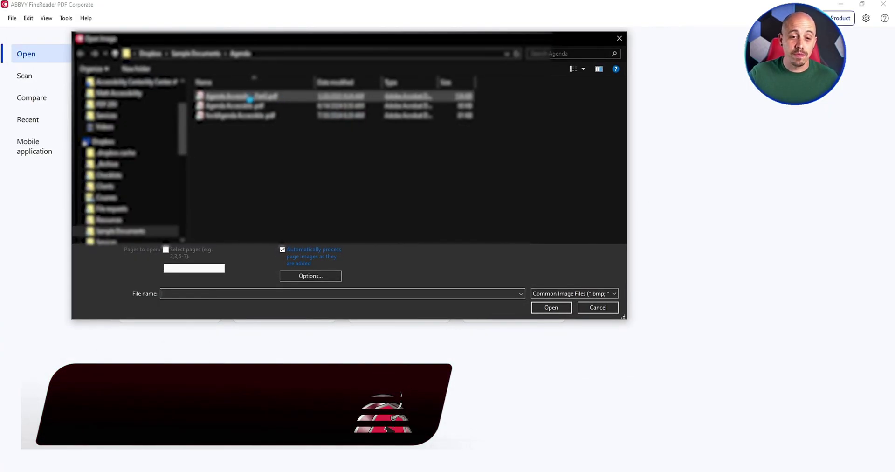
pyautogui.click(232, 98)
pyautogui.doubleClick(231, 103)
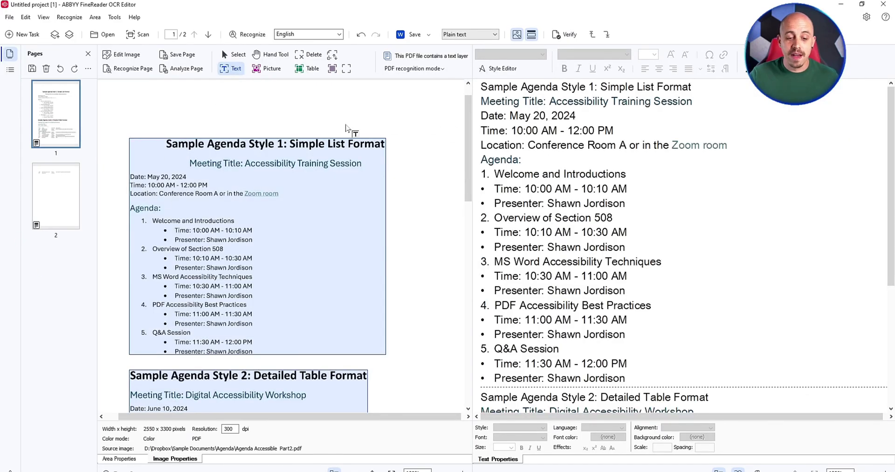
pyautogui.click(620, 155)
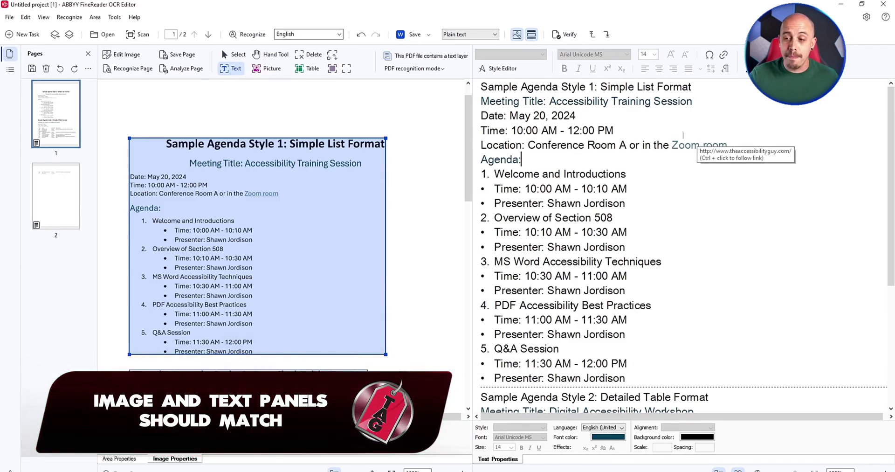
pyautogui.scroll(-5, 667, 164)
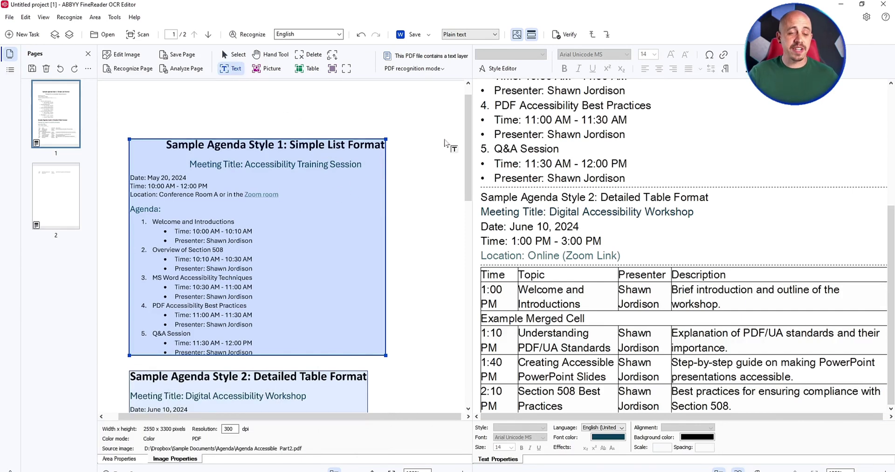
pyautogui.click(414, 69)
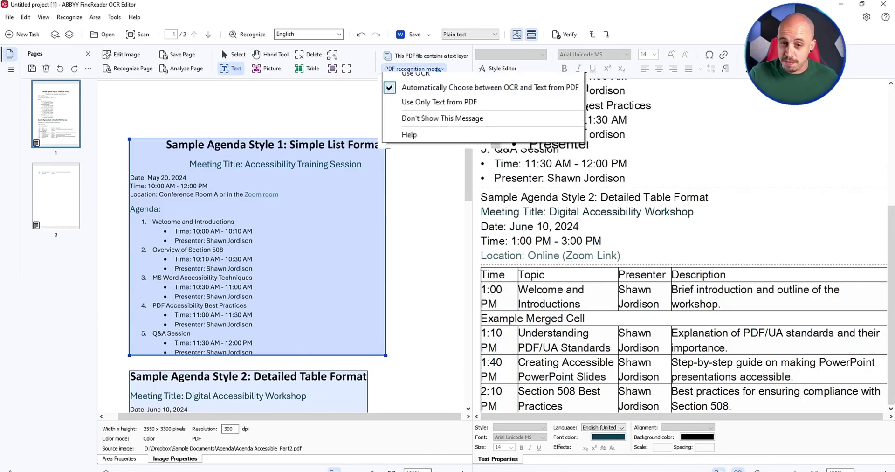
pyautogui.click(484, 90)
# - Step through the detected areas and draw text areas for the title, Meeting Title and Date-to-agenda block
pyautogui.click(237, 202)
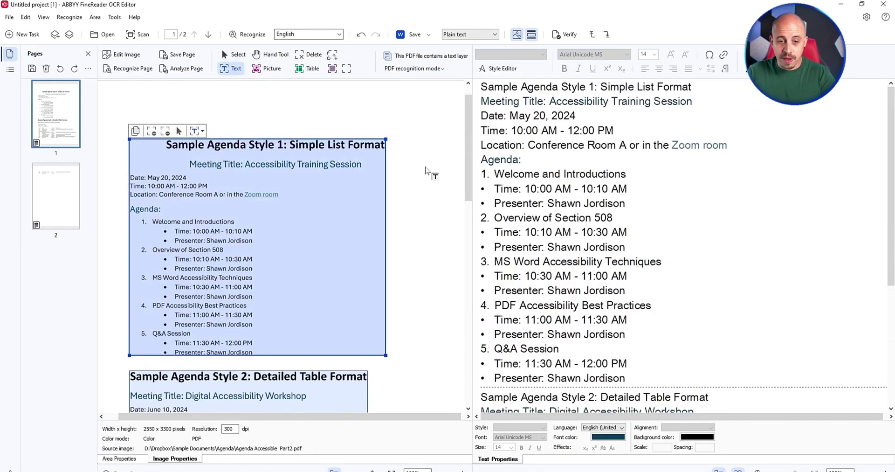
pyautogui.press('Tab')
pyautogui.scroll(-3, 382, 214)
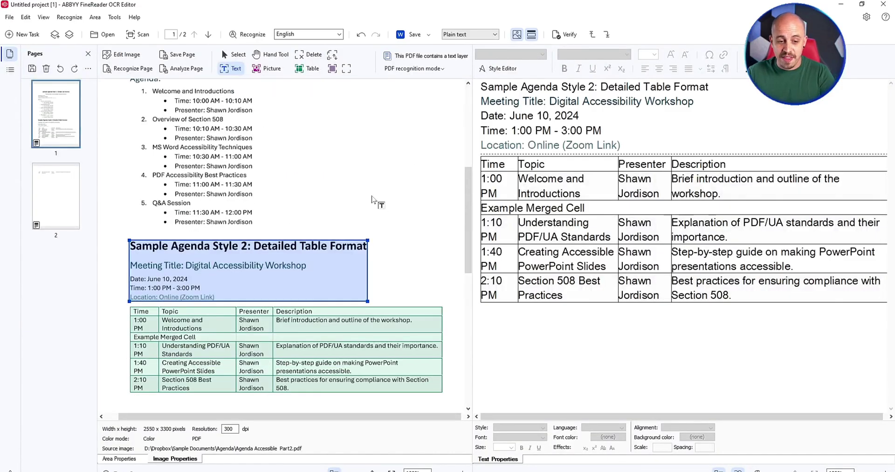
pyautogui.press('Tab')
pyautogui.scroll(3, 332, 238)
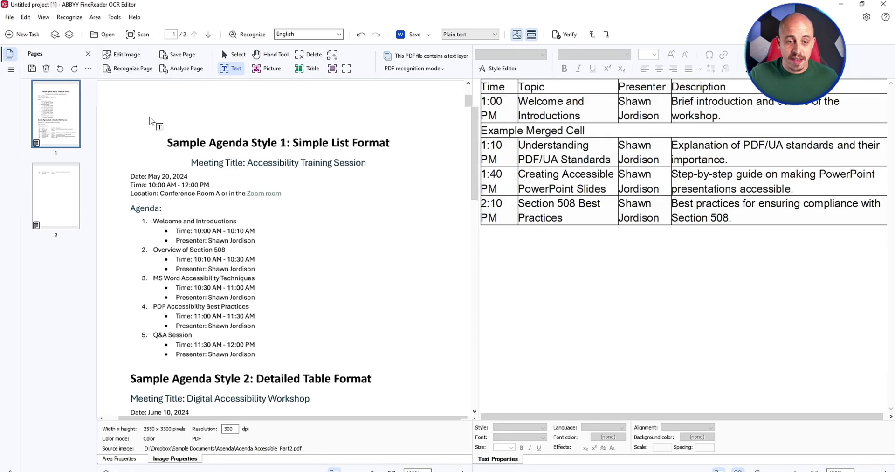
pyautogui.moveTo(149, 118); pyautogui.dragTo(399, 152)
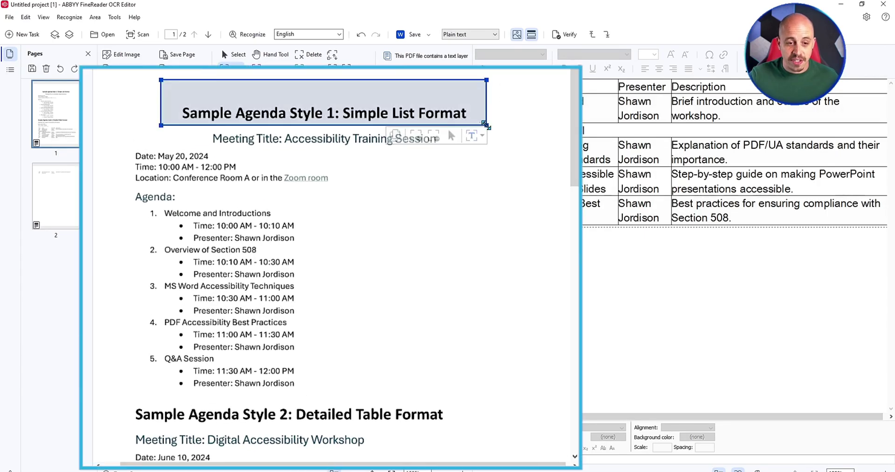
pyautogui.moveTo(198, 127); pyautogui.dragTo(456, 151)
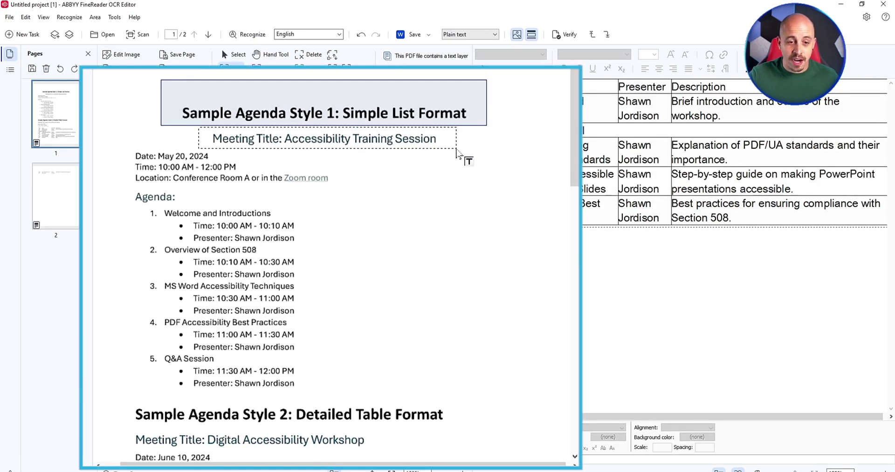
pyautogui.moveTo(125, 150)
pyautogui.mouseDown()
pyautogui.moveTo(374, 279)
pyautogui.moveTo(372, 392)
pyautogui.mouseUp()
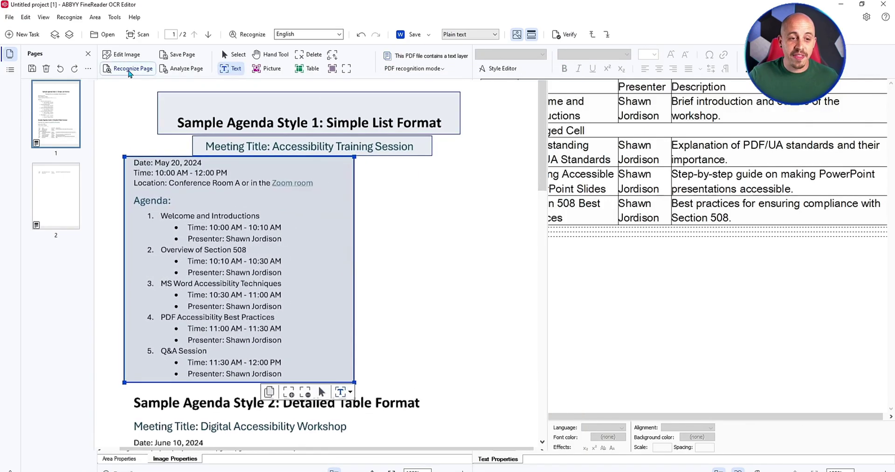
# - Re-recognize the page and draw a text area around the Style 2 heading block
pyautogui.click(127, 68)
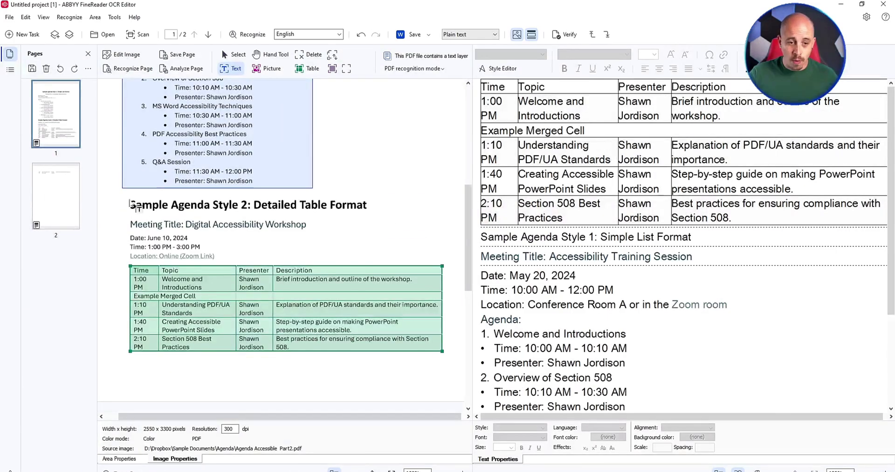
pyautogui.moveTo(123, 192); pyautogui.dragTo(395, 259)
pyautogui.click(131, 69)
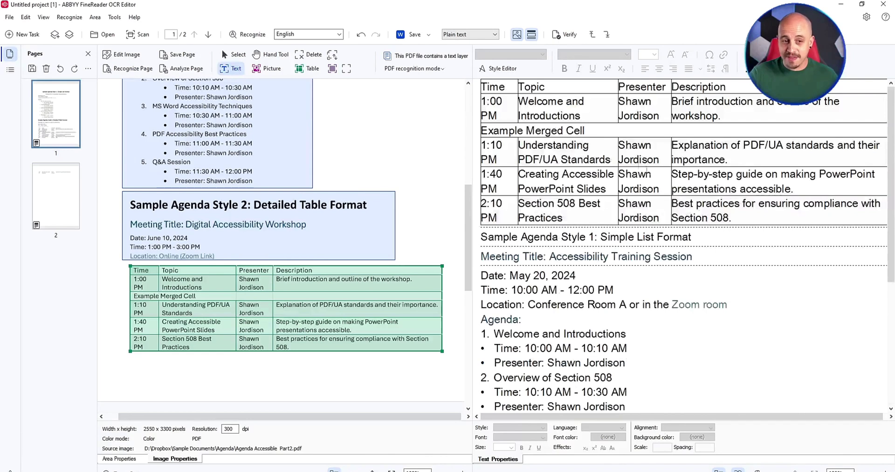
pyautogui.scroll(3, 355, 157)
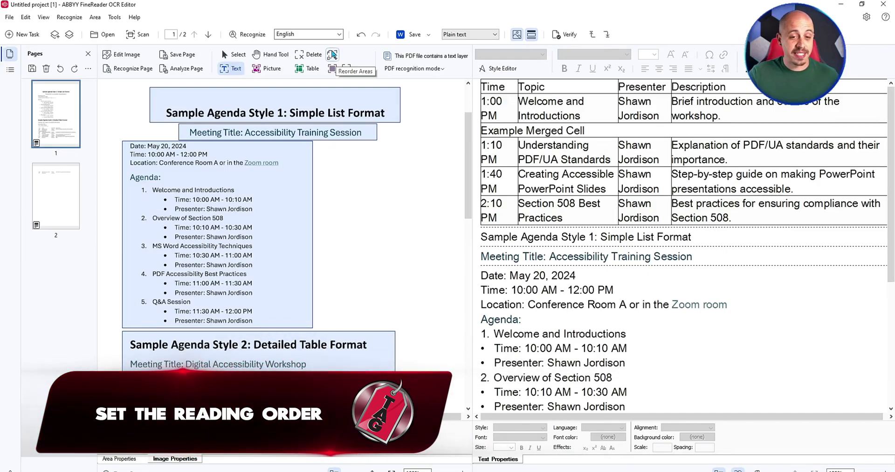
# - Set the reading order: title, meeting title, date-and-agenda block, then Style 2 block
pyautogui.click(333, 54)
pyautogui.click(233, 104)
pyautogui.click(275, 132)
pyautogui.click(274, 234)
pyautogui.click(273, 337)
pyautogui.scroll(-2, 174, 268)
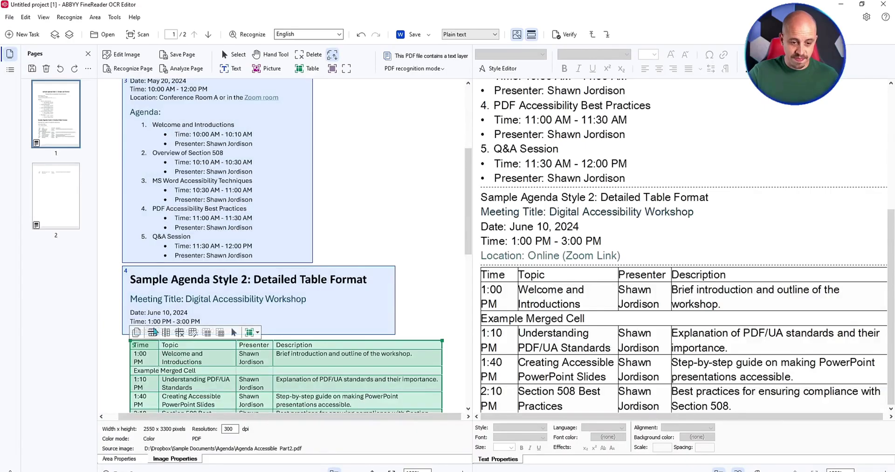
pyautogui.scroll(3, 175, 261)
pyautogui.click(176, 149)
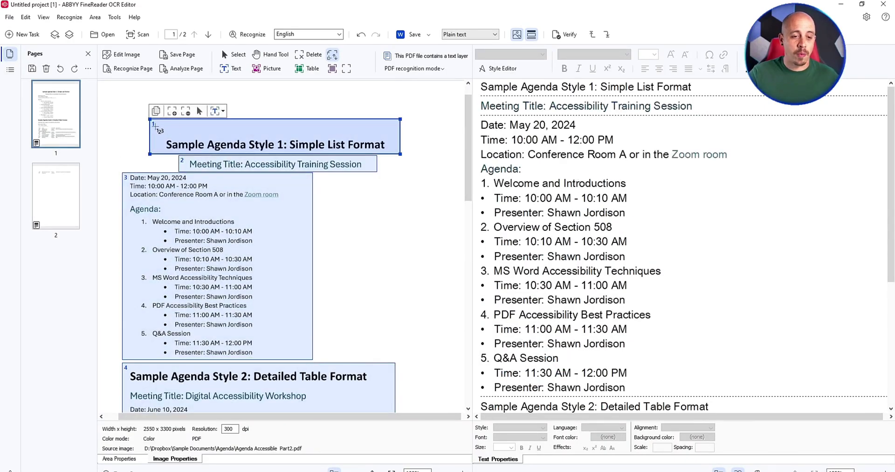
# - Check the Meeting Title order number, the page 2 table area, and the date-and-agenda area
pyautogui.click(183, 160)
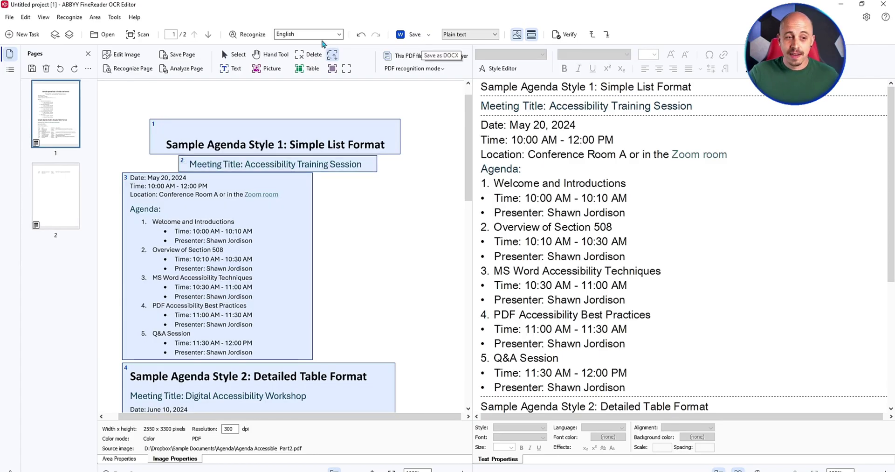
pyautogui.click(72, 223)
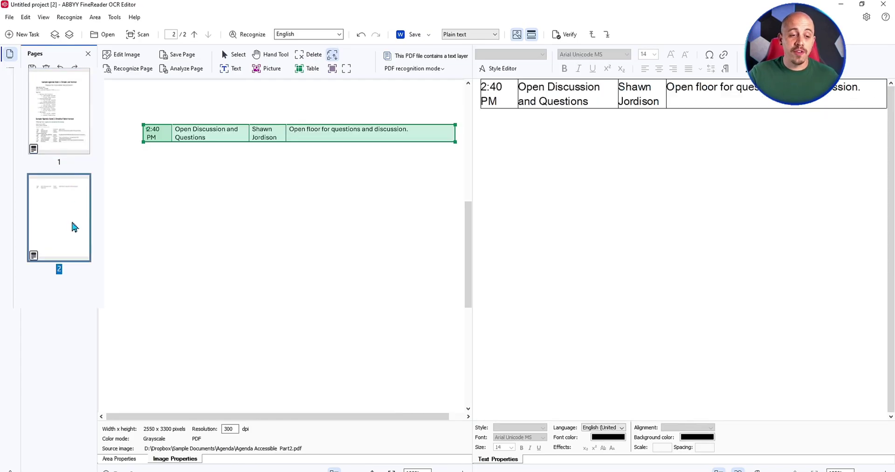
pyautogui.click(66, 124)
pyautogui.click(325, 191)
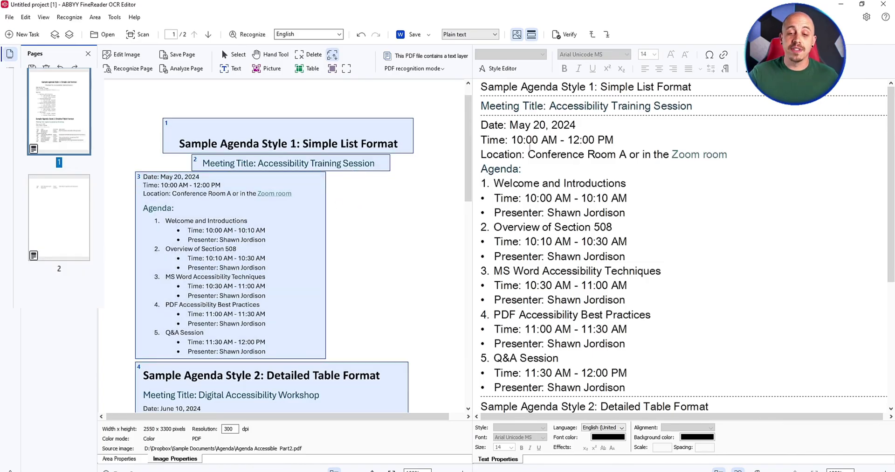
pyautogui.scroll(-3, 593, 232)
pyautogui.scroll(-2, 593, 232)
pyautogui.scroll(2, 585, 231)
pyautogui.scroll(3, 572, 185)
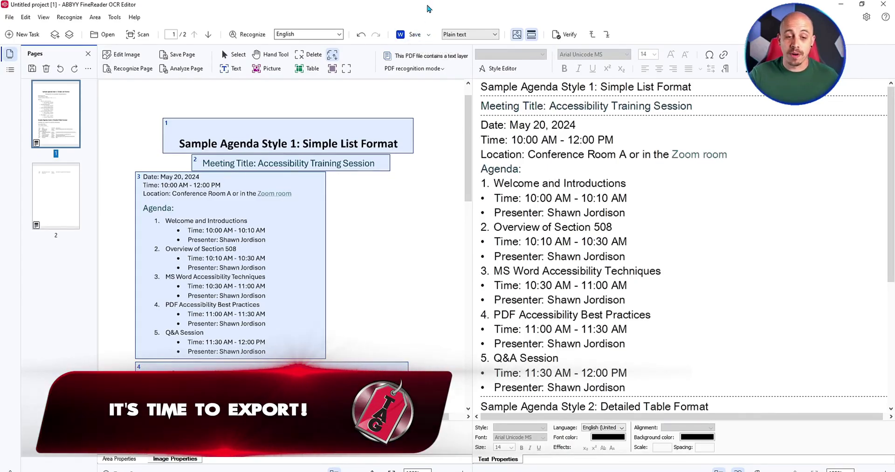
# - Export the recognized agenda as the Word document Agenda Accessible Part2.docx and review it
pyautogui.click(411, 36)
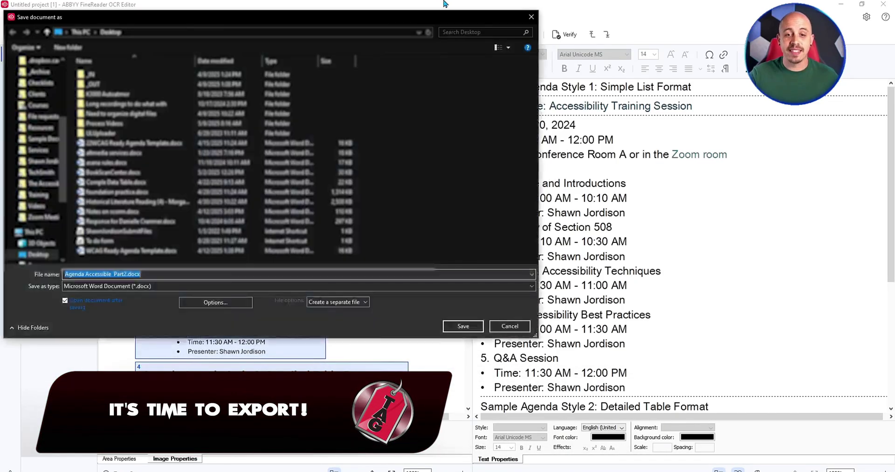
pyautogui.click(478, 328)
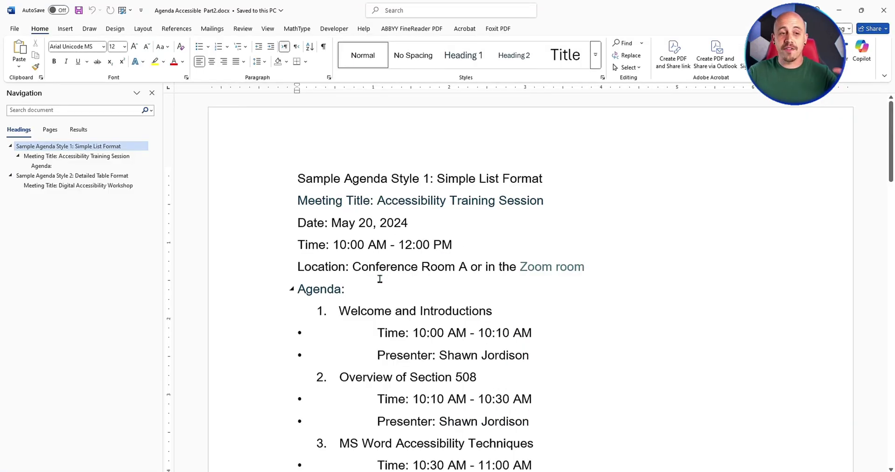
pyautogui.scroll(-5, 380, 280)
pyautogui.scroll(-8, 420, 294)
pyautogui.scroll(4, 466, 308)
pyautogui.scroll(1, 511, 318)
pyautogui.scroll(-8, 511, 317)
pyautogui.scroll(3, 498, 313)
pyautogui.scroll(8, 499, 313)
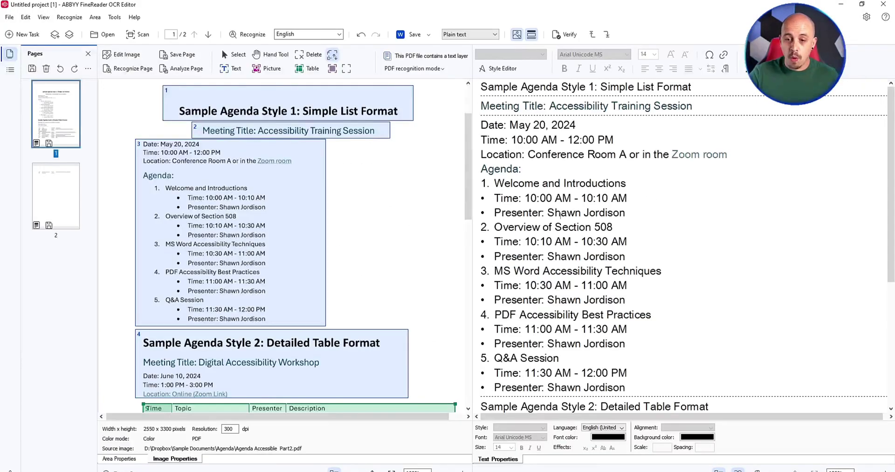
pyautogui.scroll(1, 363, 186)
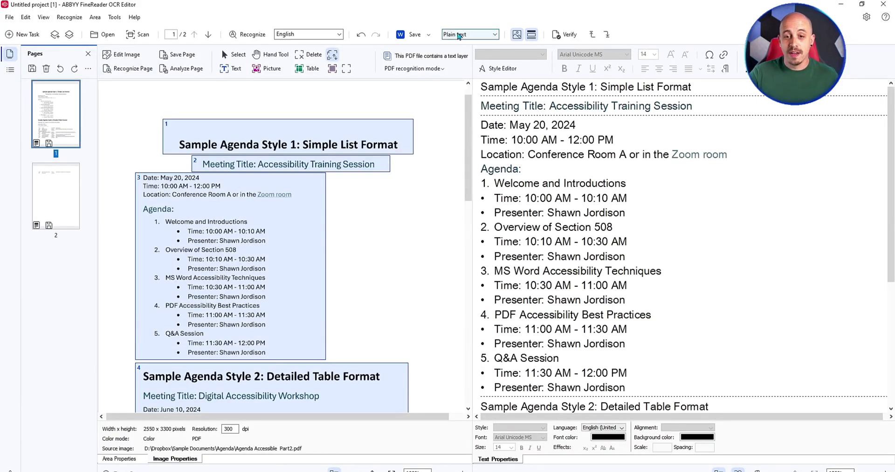
# - Save the recognized agenda as a Searchable PDF Document under the existing file name
pyautogui.click(444, 37)
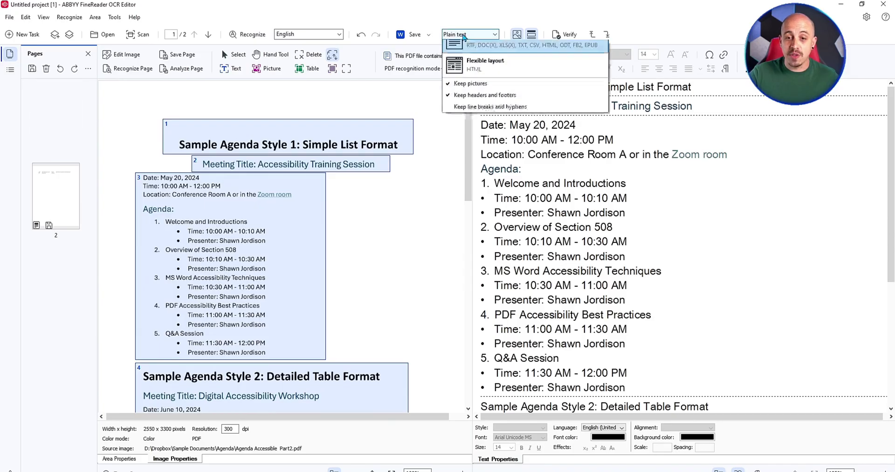
pyautogui.click(428, 37)
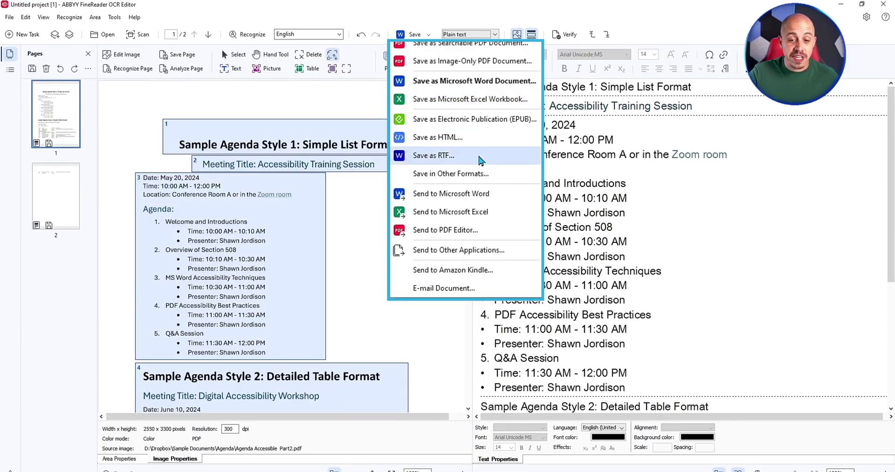
pyautogui.click(314, 213)
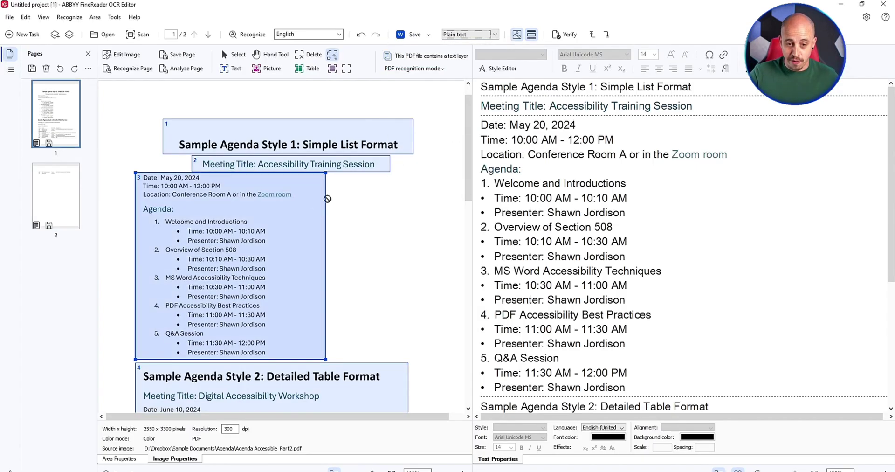
pyautogui.click(429, 35)
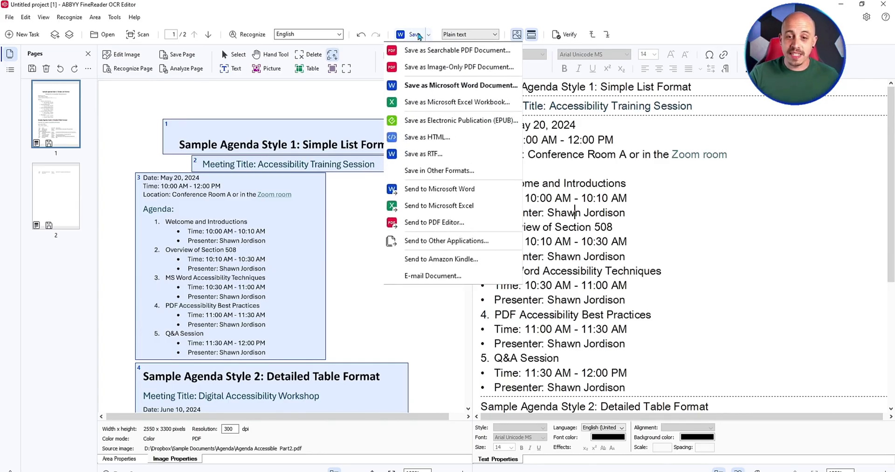
pyautogui.click(412, 53)
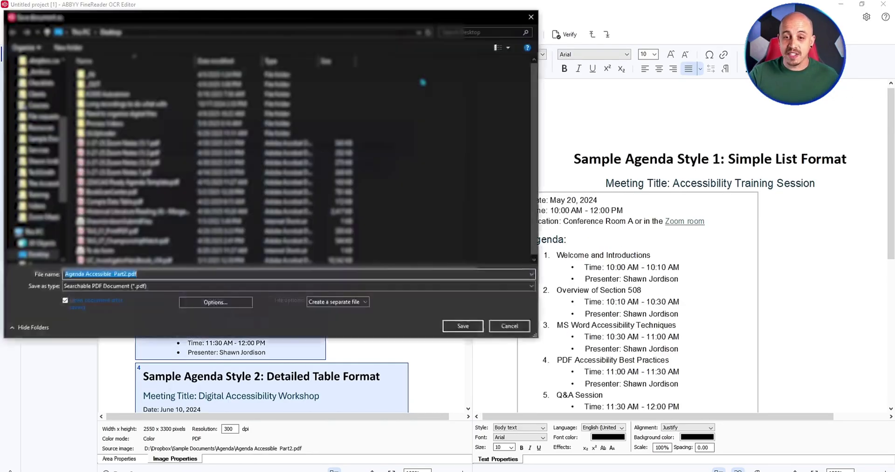
pyautogui.press('Return')
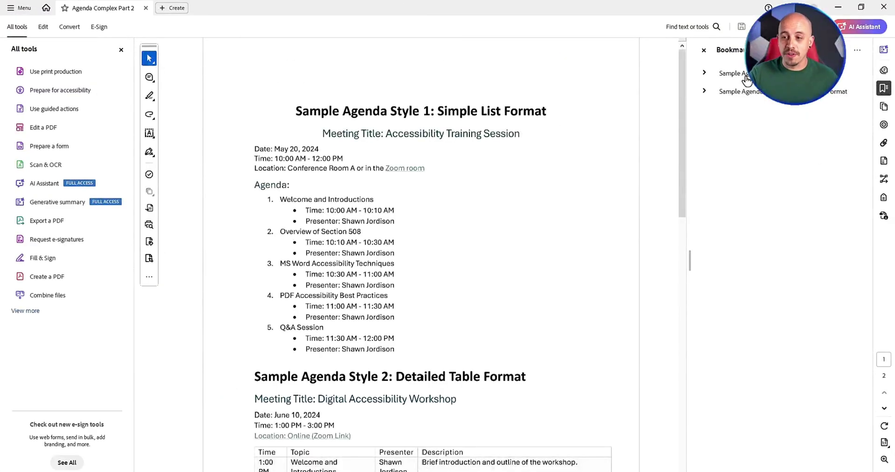
# - Show the Accessibility Tags tree and step from the H1 tag through the list to the Style 2 heading
pyautogui.click(882, 198)
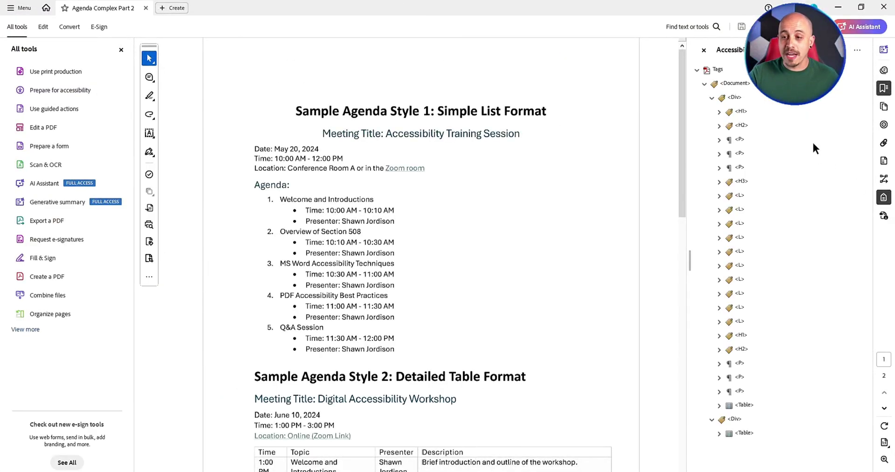
pyautogui.click(742, 112)
pyautogui.press('Down')
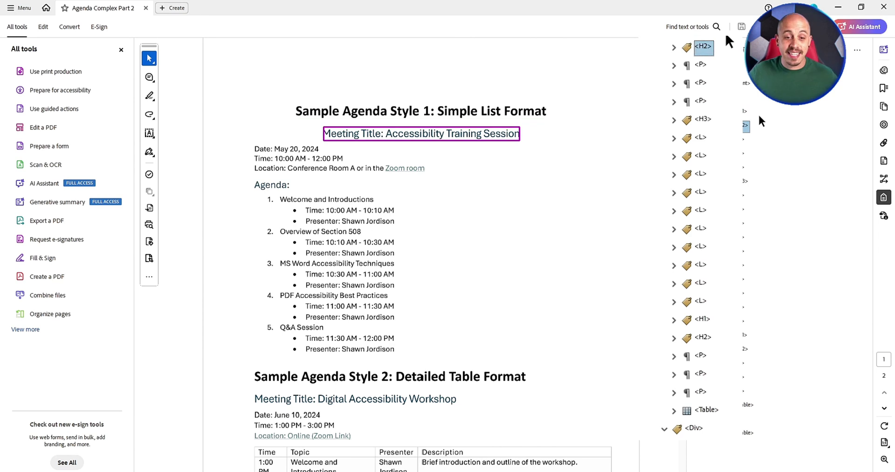
pyautogui.press('Down')
pyautogui.press('Down')
pyautogui.press('Down')
pyautogui.press('Down')
pyautogui.press('Down')
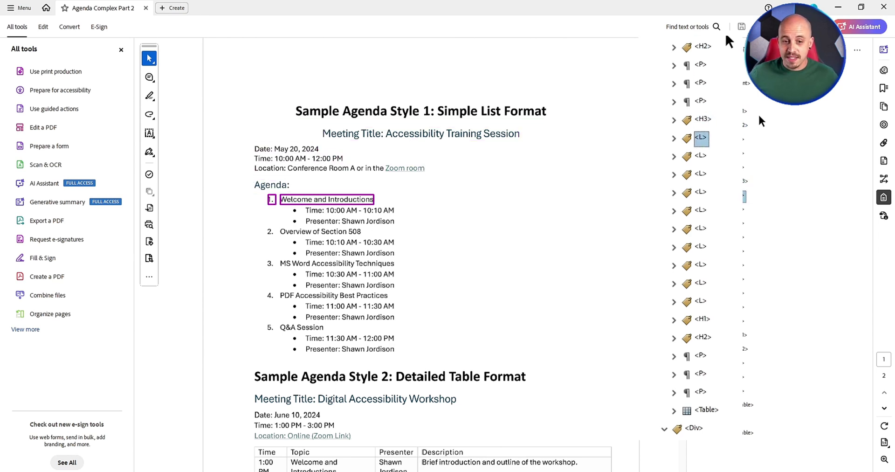
pyautogui.press('Down')
pyautogui.press('Down')
pyautogui.press('Down')
pyautogui.press('Down')
pyautogui.press('Down')
pyautogui.press('Down')
pyautogui.press('Down')
pyautogui.press('Down')
pyautogui.press('Down')
pyautogui.press('Down')
pyautogui.press('Up')
pyautogui.press('Up')
pyautogui.press('Down')
pyautogui.press('Down')
pyautogui.press('Down')
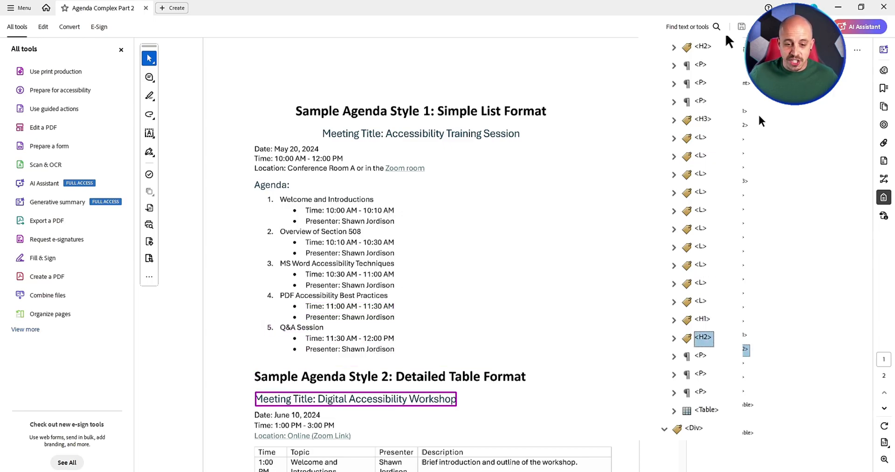
# - Check the H3, meeting title, table and first list item tags, then collapse the list
pyautogui.press('Down')
pyautogui.press('Down')
pyautogui.press('Down')
pyautogui.press('Down')
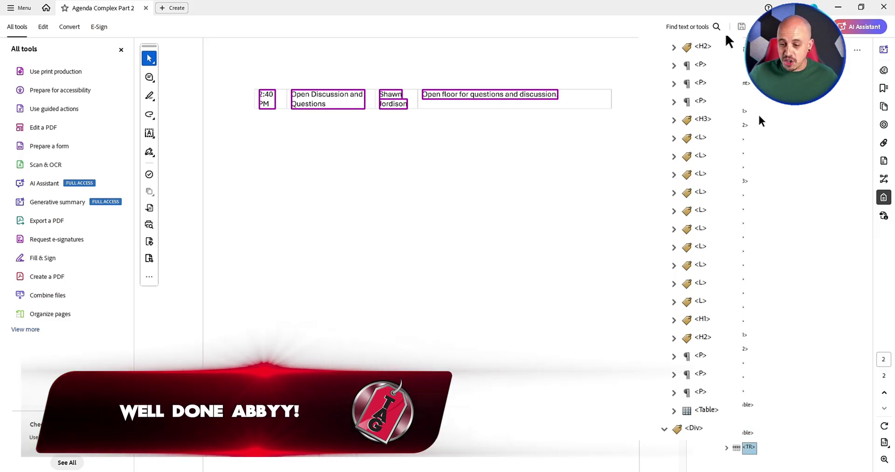
pyautogui.press('Up')
pyautogui.press('Up')
pyautogui.press('Up')
pyautogui.press('Up')
pyautogui.press('Up')
pyautogui.press('Up')
pyautogui.press('Up')
pyautogui.press('Up')
pyautogui.press('Up')
pyautogui.press('Up')
pyautogui.press('Down')
pyautogui.press('Right')
pyautogui.press('Down')
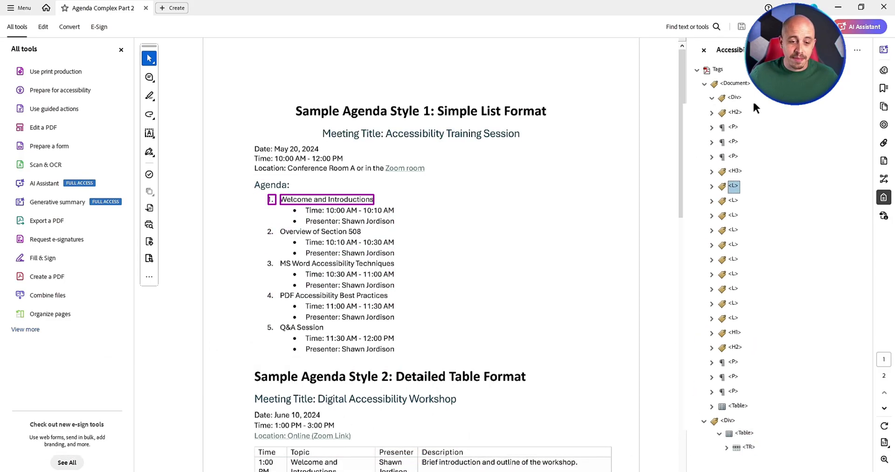
pyautogui.press('Left')
pyautogui.press('Left')
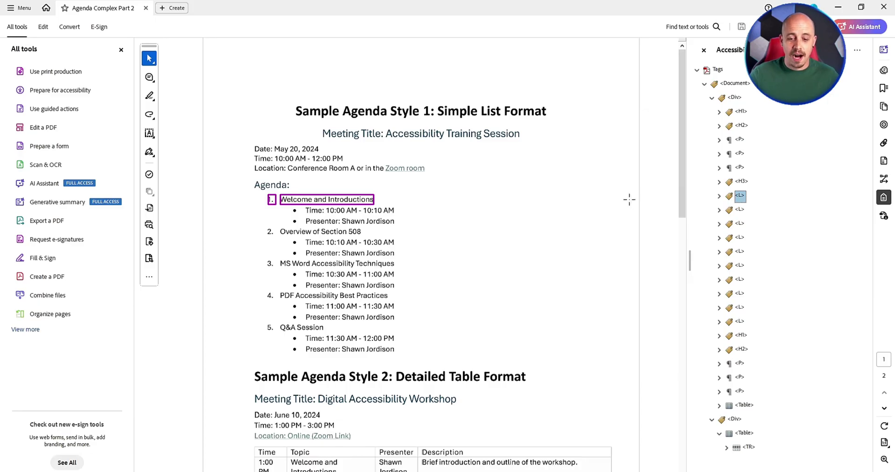